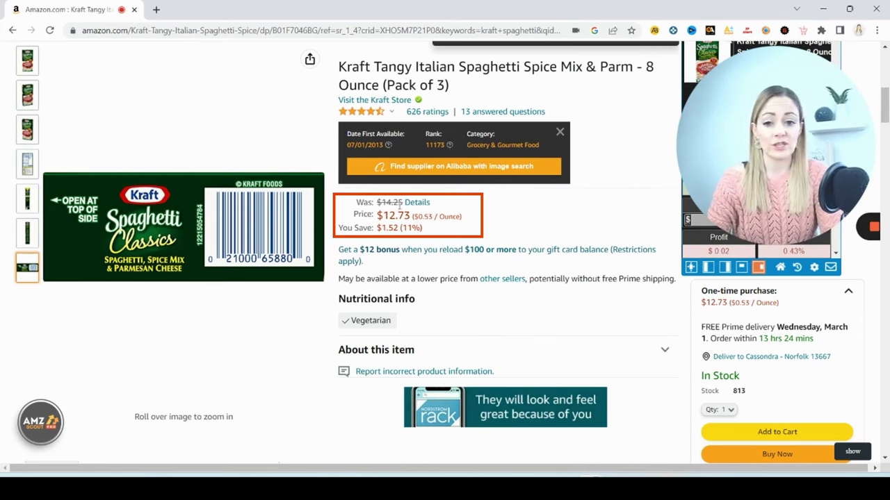
Review the Was price explanation and the product's Buy Box statistics over a 365-day range.
click(417, 202)
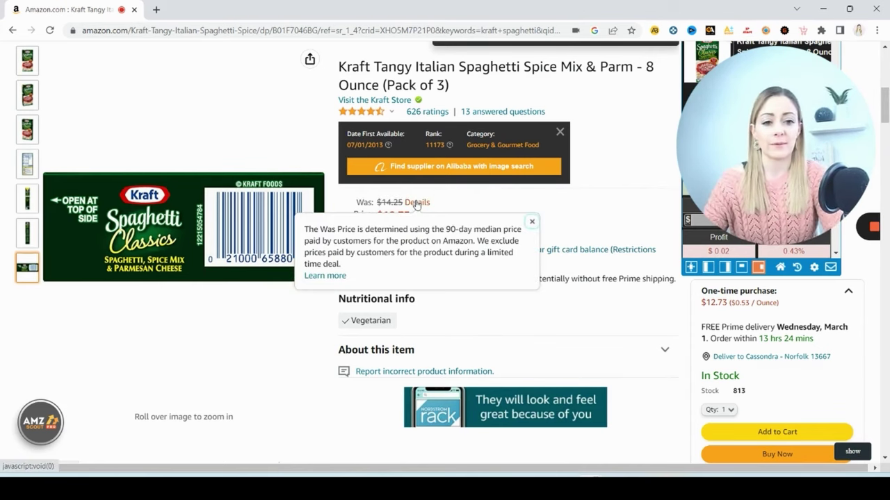
click(884, 114)
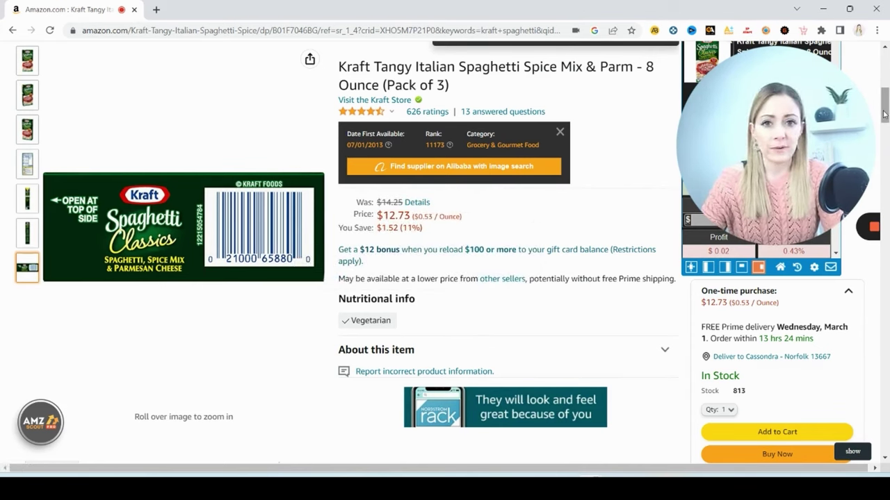
drag(883, 114, 883, 139)
click(150, 145)
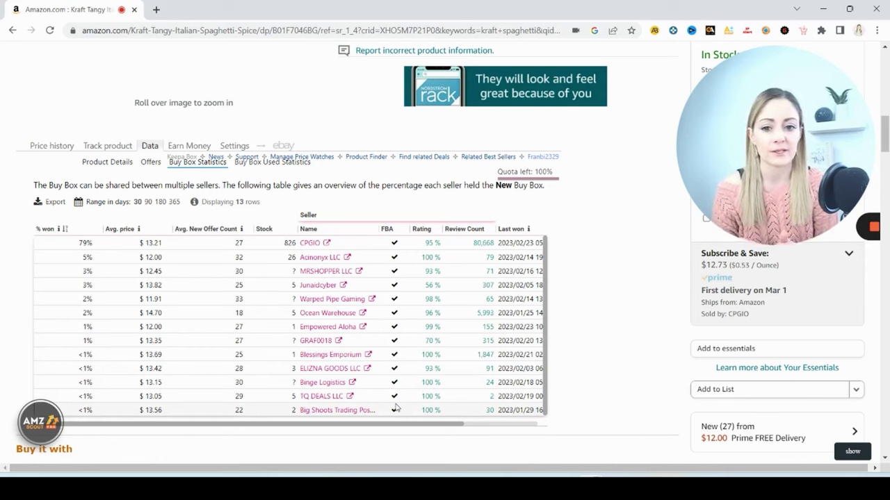
click(174, 201)
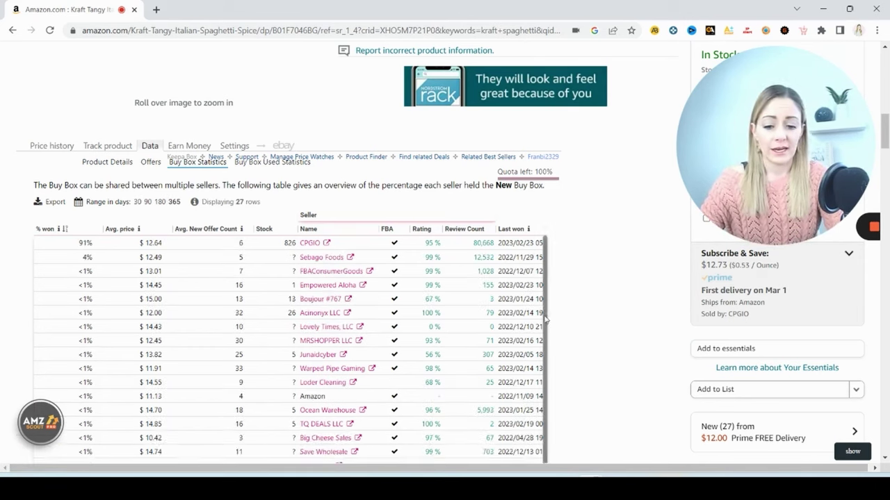
scroll(547, 319, down, 1)
scroll(552, 284, up, 1)
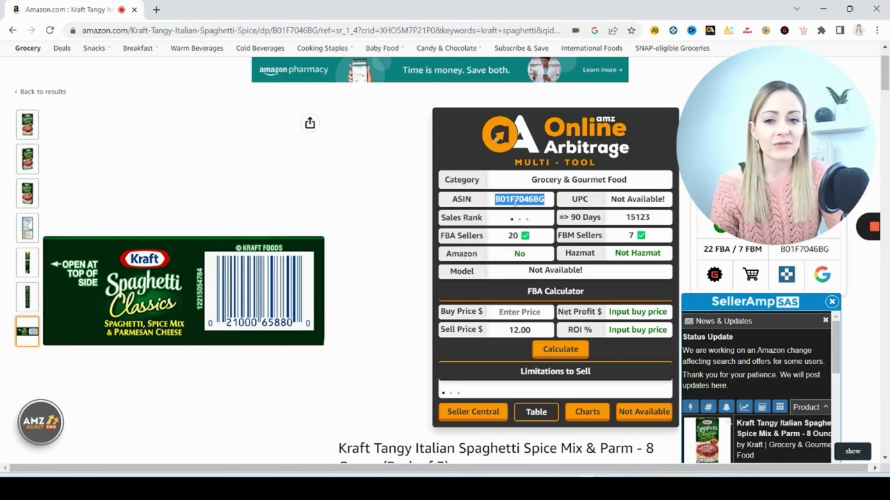
Find ASIN B01F7046BG through Add Products in Amazon Seller Central and start an offer for it in New condition.
click(473, 411)
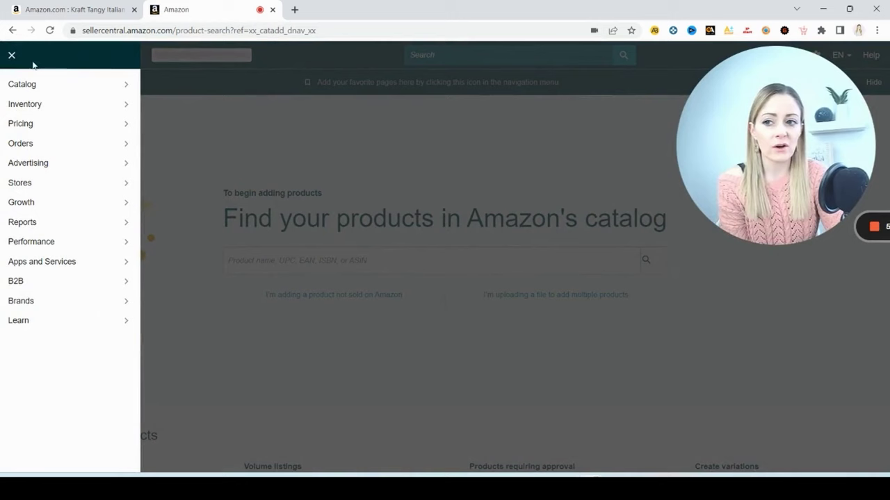
mouse_move(60, 82)
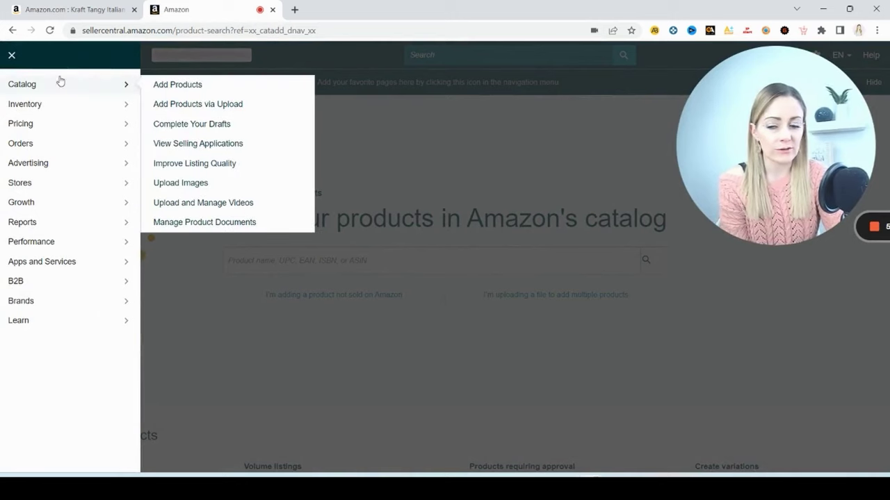
click(161, 85)
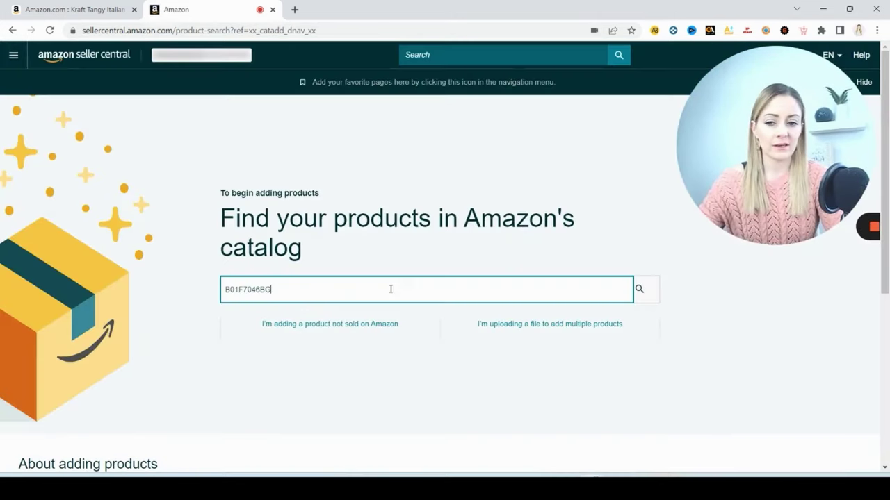
key(Return)
click(818, 224)
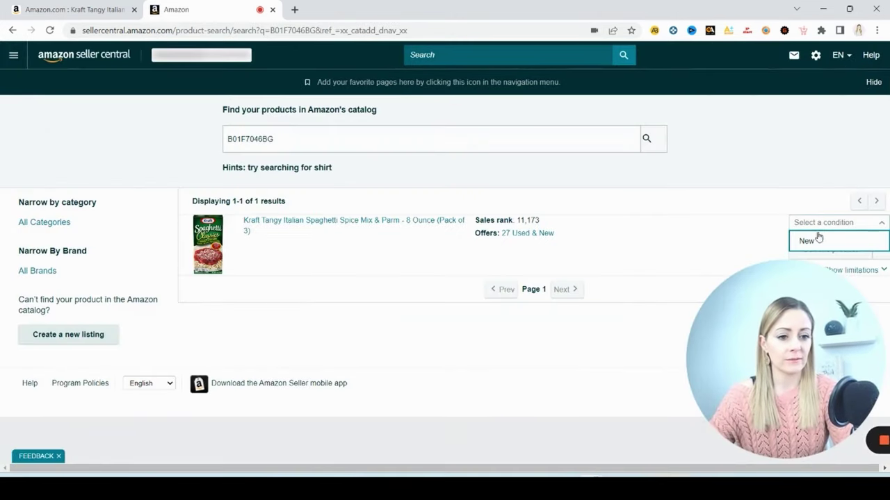
click(818, 239)
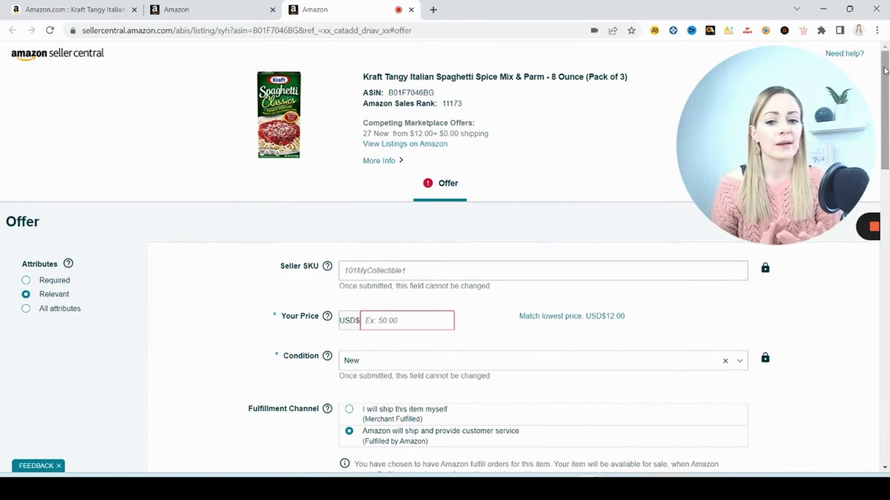
Set the offer's fulfillment to "I will ship this item myself" (Merchant Fulfilled) and its quantity to 10.
drag(884, 70, 887, 115)
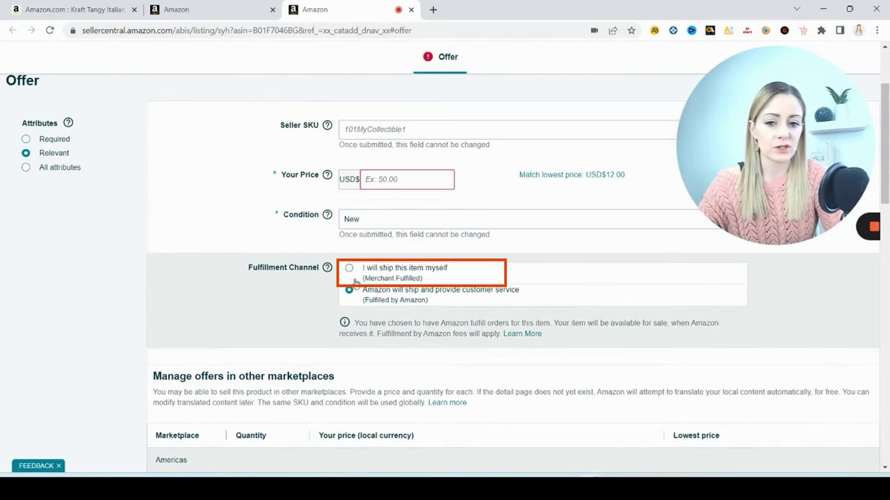
click(350, 271)
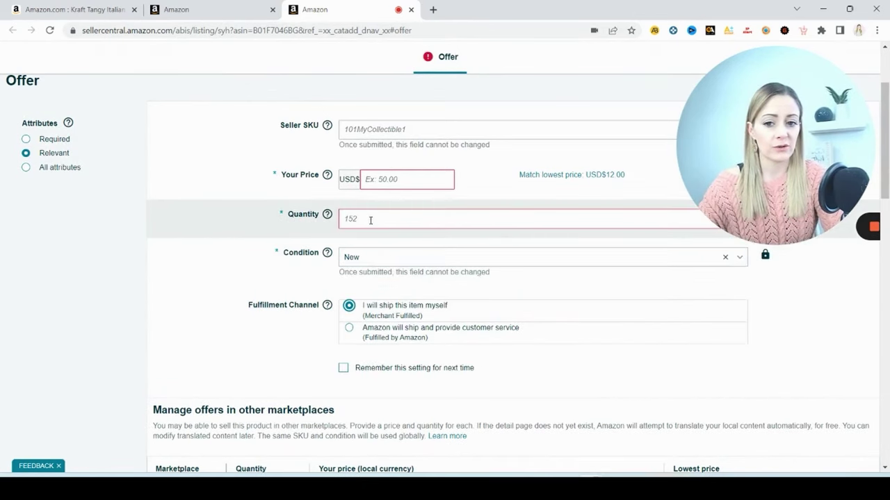
click(371, 219)
text(1)
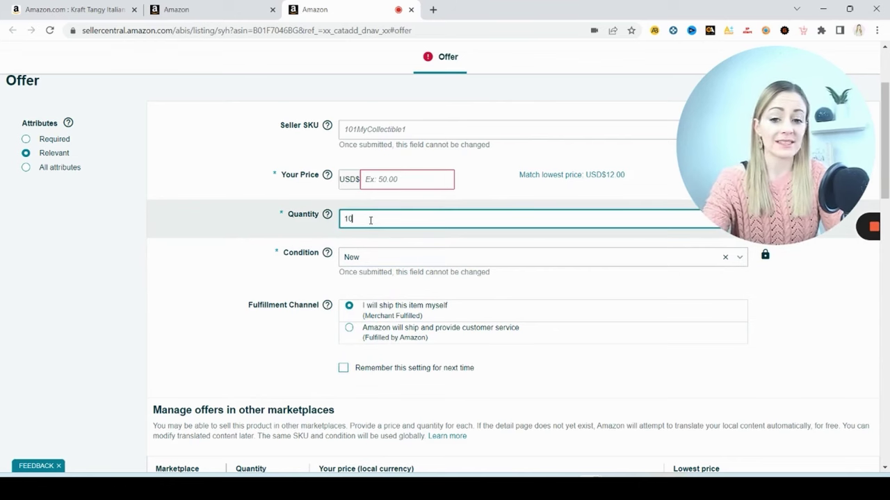
text(0)
Set the offer price to USD 12.50 and check how it carries over to the marketplace offers.
click(407, 179)
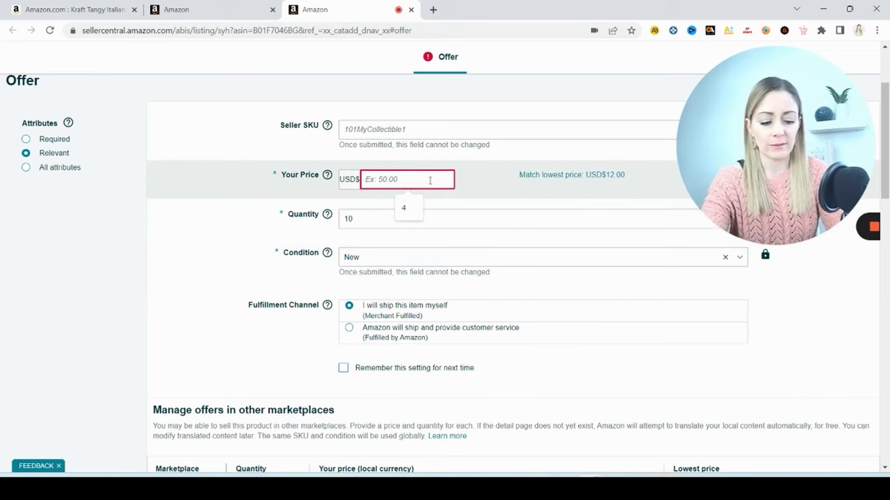
text(12.50)
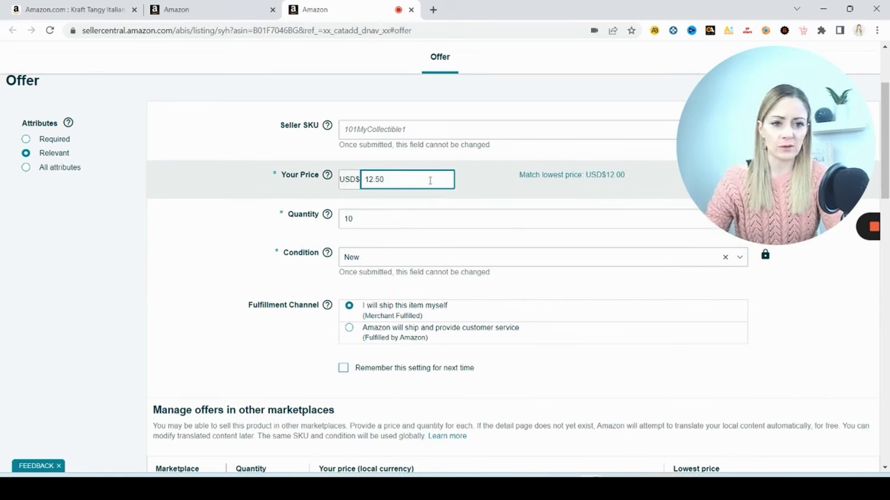
scroll(425, 315, down, 4)
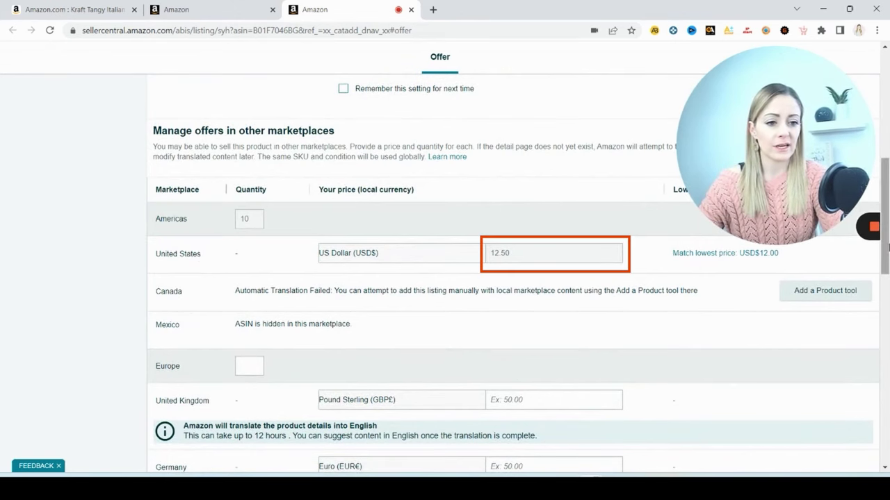
scroll(884, 238, up, 5)
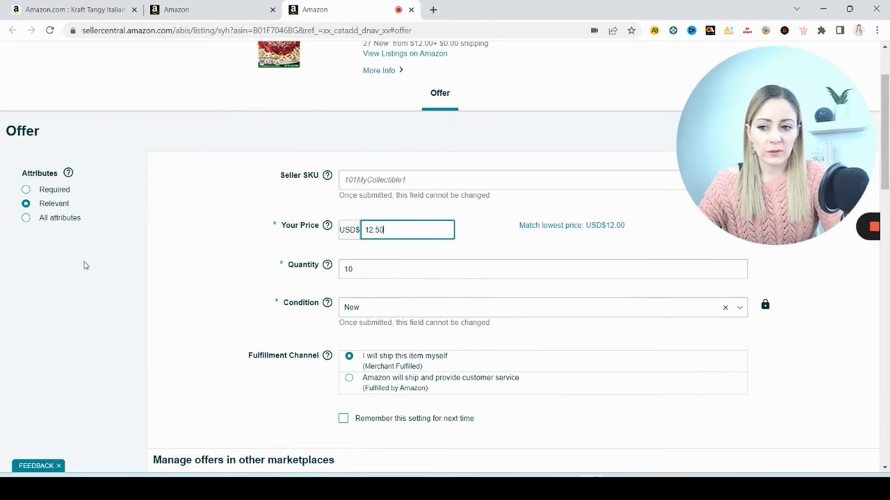
Show all offer attributes and set the Merchant Shipping Group to Free Shipping.
click(26, 217)
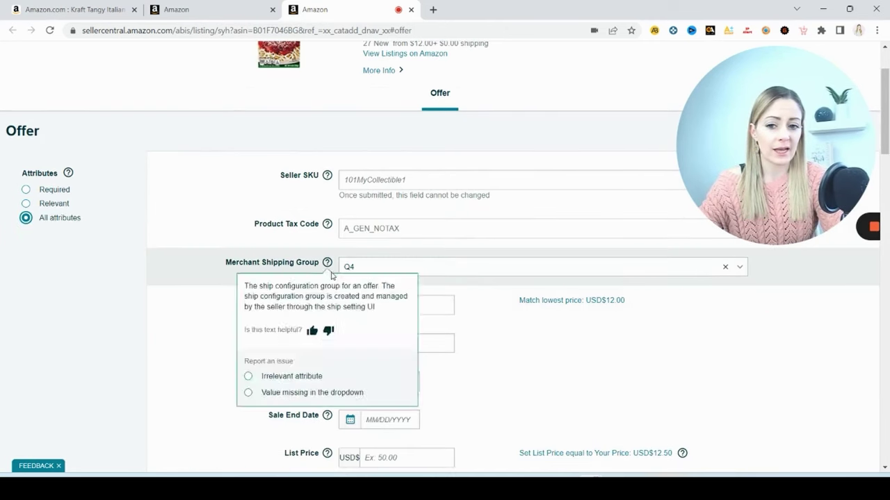
click(450, 270)
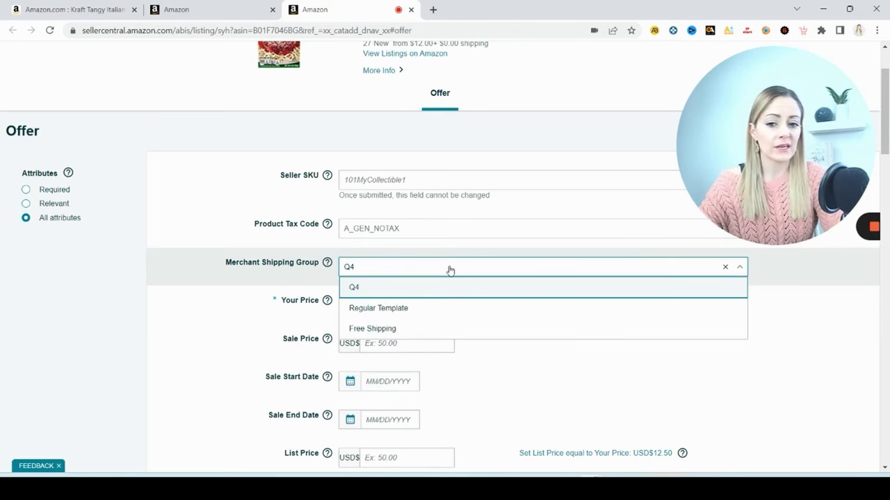
click(402, 330)
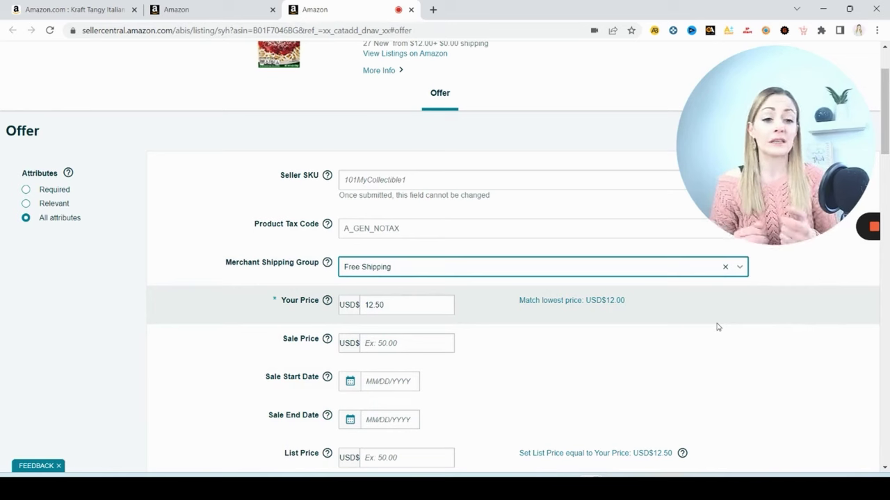
Review the remaining offer attributes and the other marketplaces through the end of the form, and close the listing page.
drag(886, 138, 887, 241)
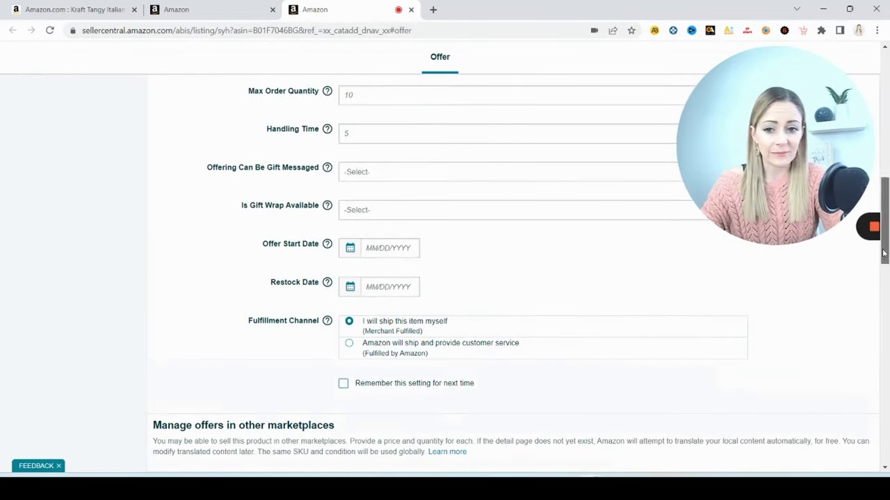
drag(885, 221, 885, 410)
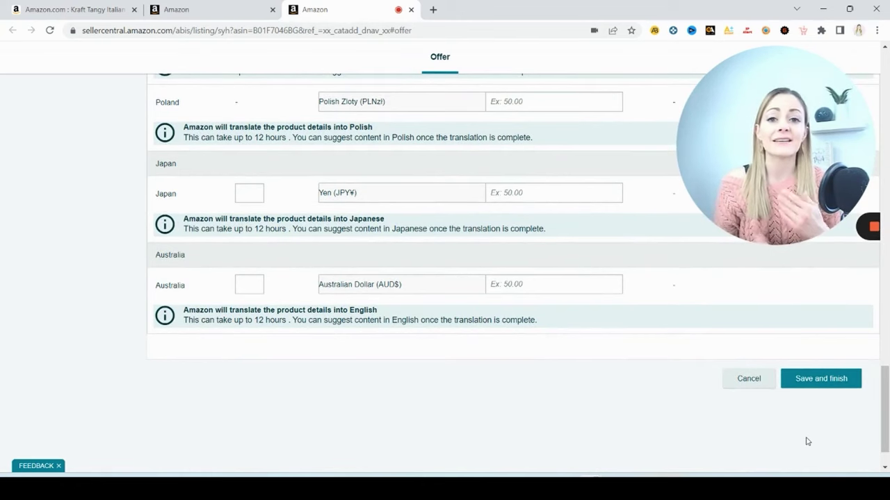
drag(884, 429, 888, 96)
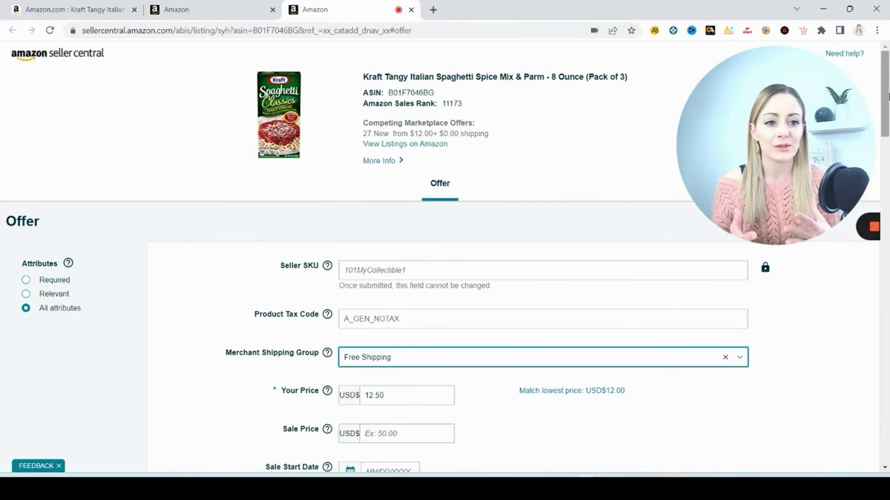
key(ctrl+w)
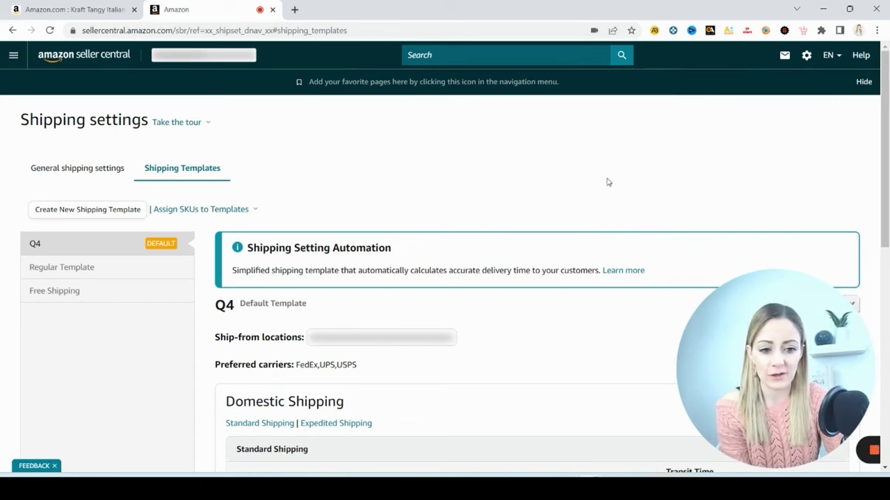
Start a new shipping template from scratch in the Seller Central shipping settings.
mouse_move(807, 55)
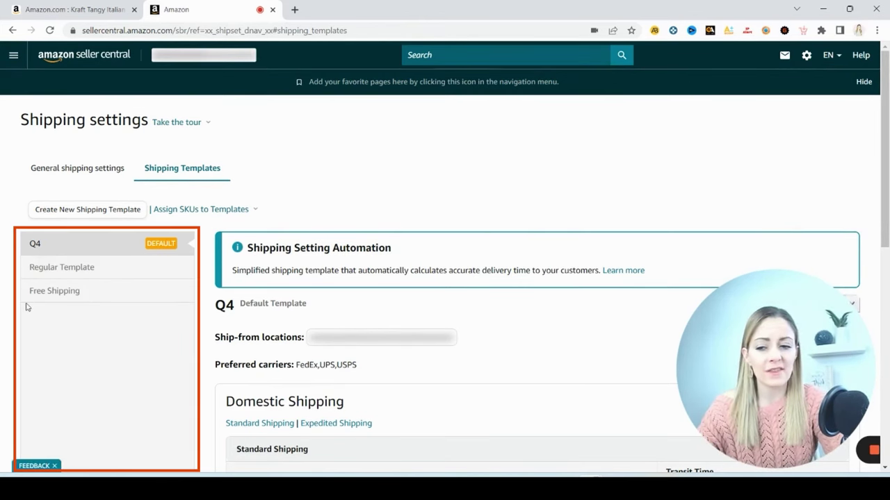
click(101, 210)
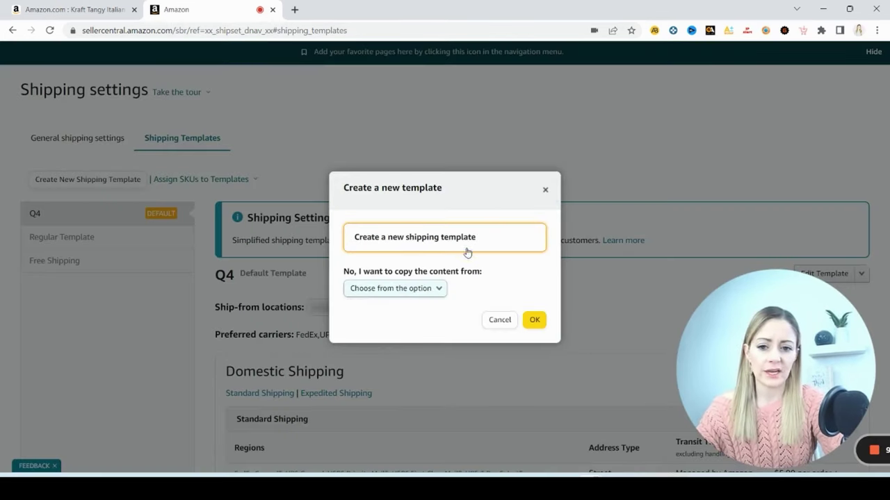
click(534, 320)
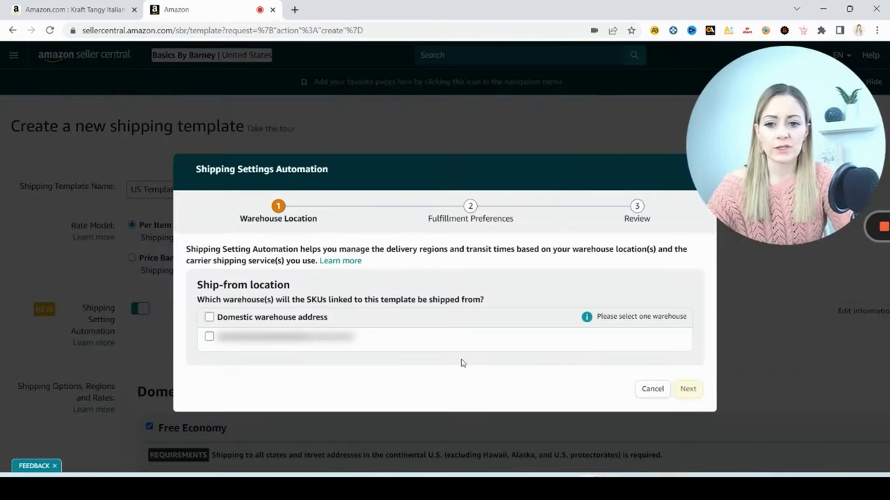
Choose the domestic warehouse as the ship-from location and accept self-fulfilled (non Prime) shipping automation.
click(209, 338)
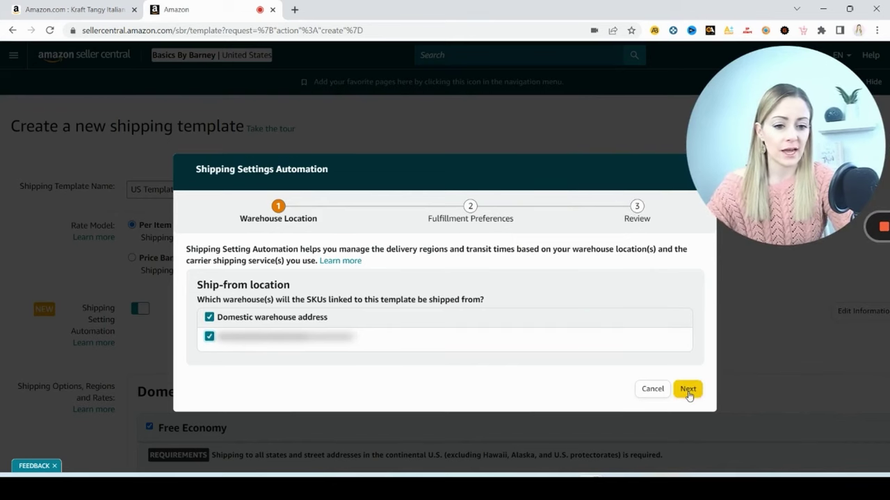
click(688, 391)
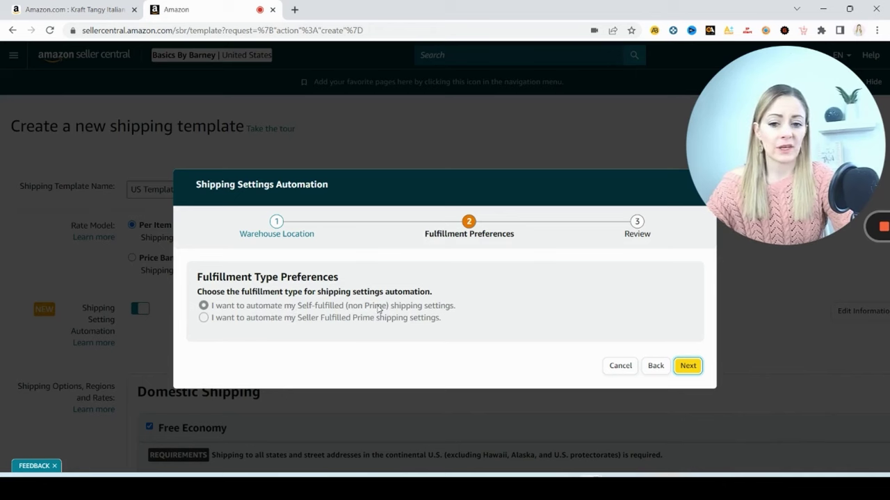
click(688, 366)
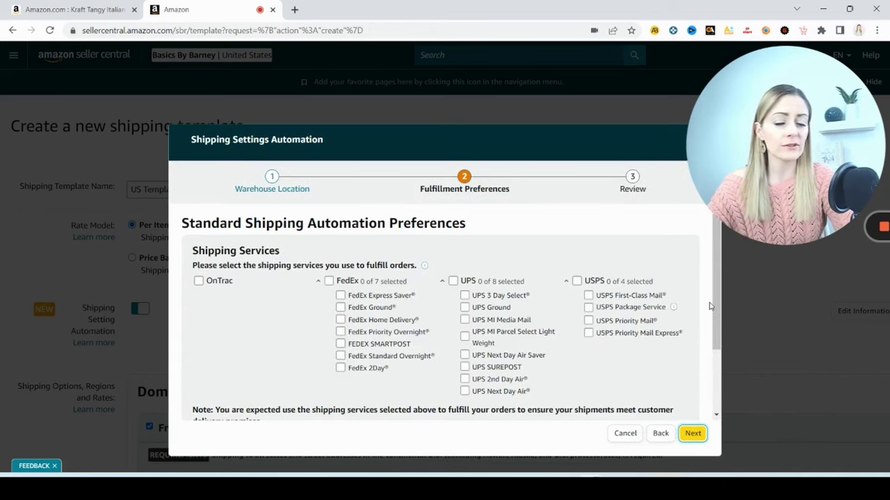
Select USPS First-Class Mail, USPS Priority Mail and FedEx Ground as the standard shipping services.
drag(713, 280, 729, 255)
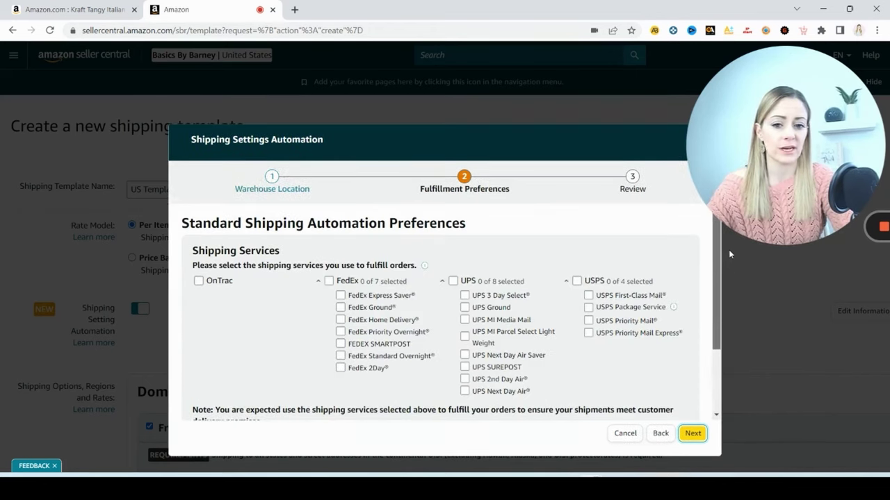
scroll(667, 250, down, 1)
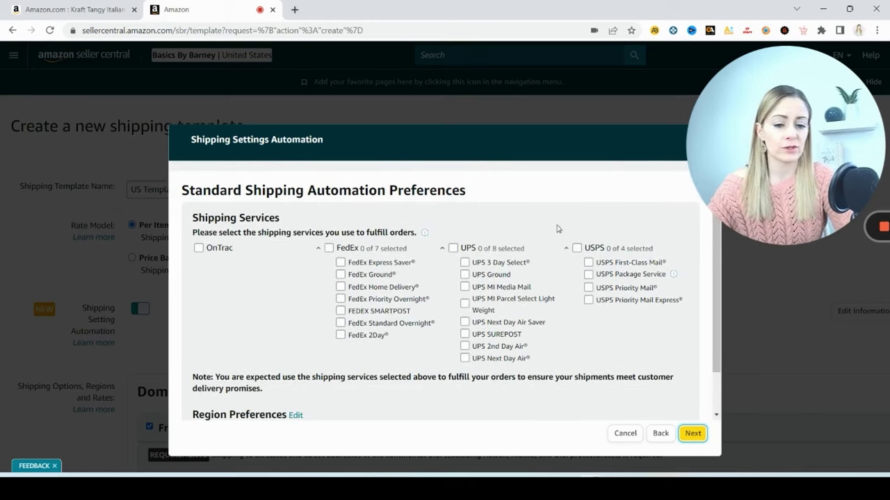
click(589, 263)
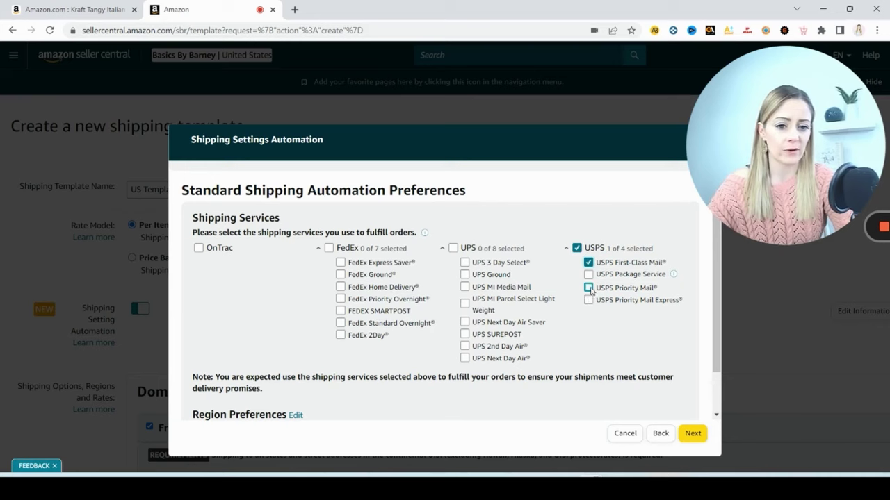
click(589, 288)
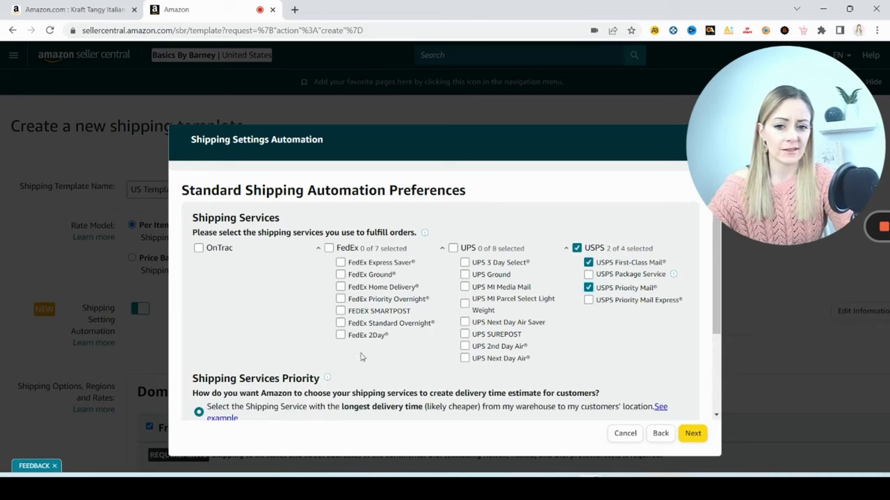
click(340, 274)
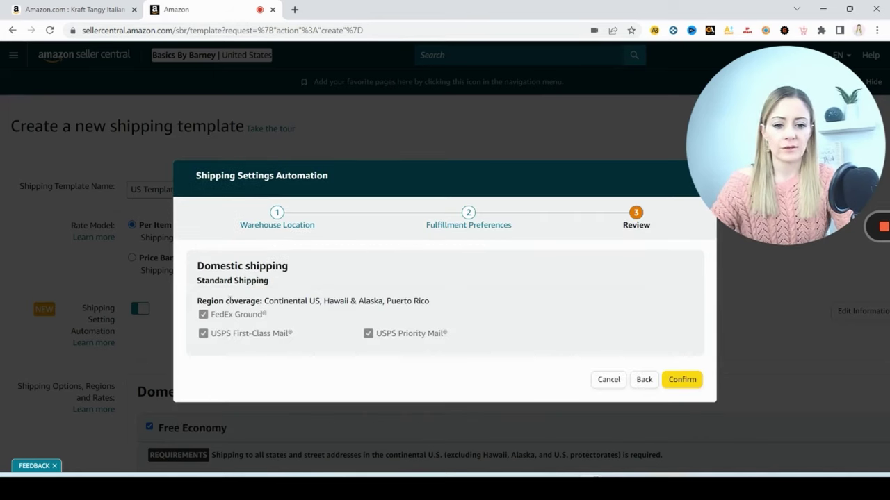
Confirm the shipping automation settings and disable the Free Economy option for the shipping template named Sample.
click(688, 406)
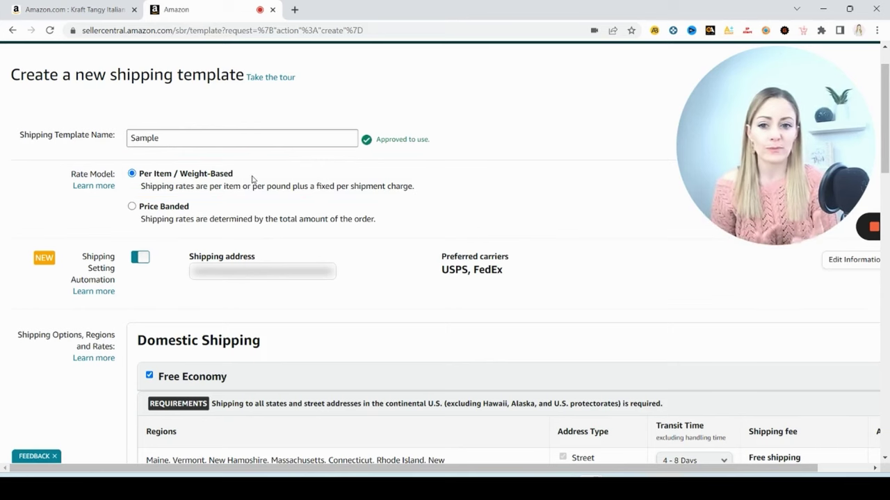
scroll(259, 276, down, 2)
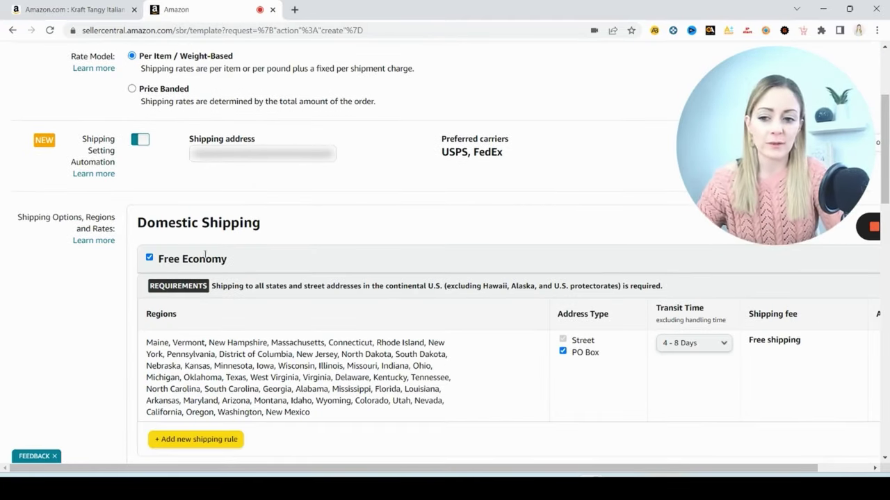
click(149, 257)
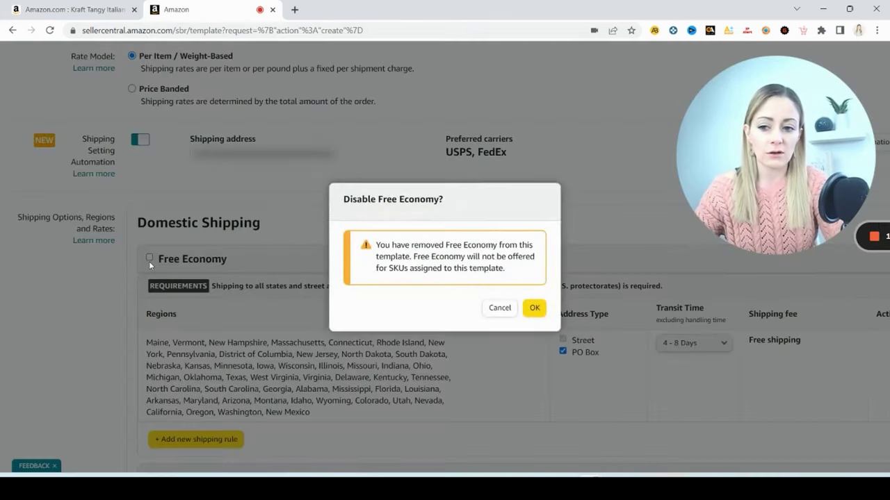
key(Return)
Set the standard shipping fee for the continental US regions to $4.99 per order plus $0.99 per Lb.
drag(888, 159, 888, 167)
double_click(784, 280)
text(4)
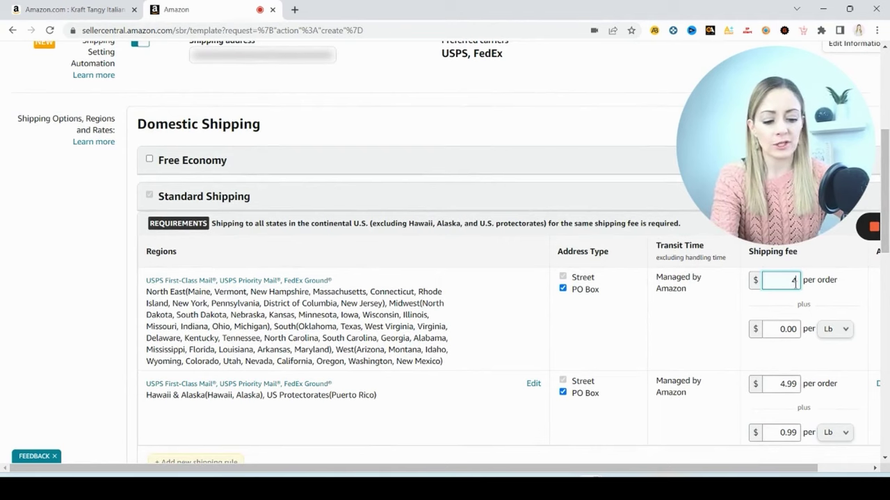
text(.99)
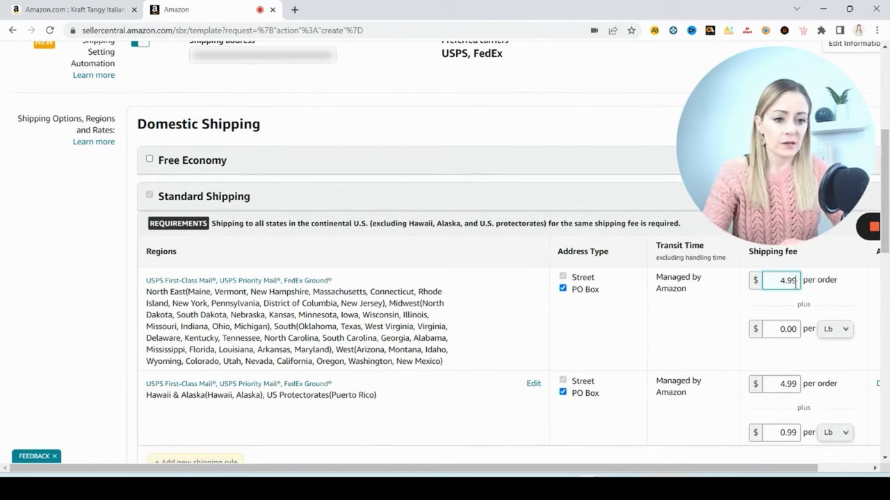
double_click(795, 328)
text(0.99)
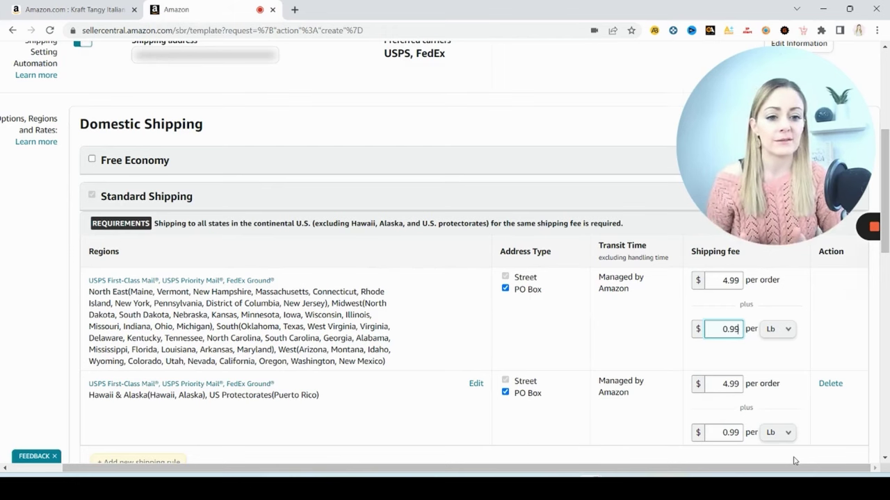
Enable One-Day Delivery below the expedited and two-day options, and disable it again for the template.
scroll(794, 461, down, 4)
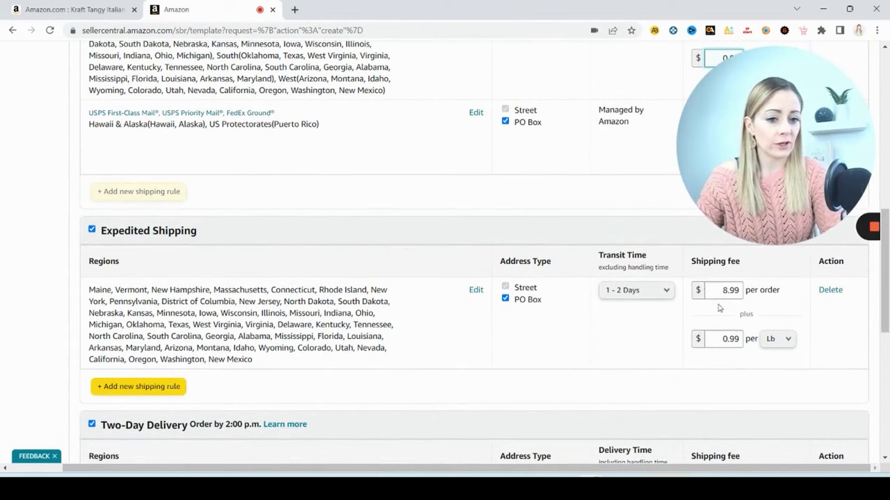
scroll(218, 421, down, 3)
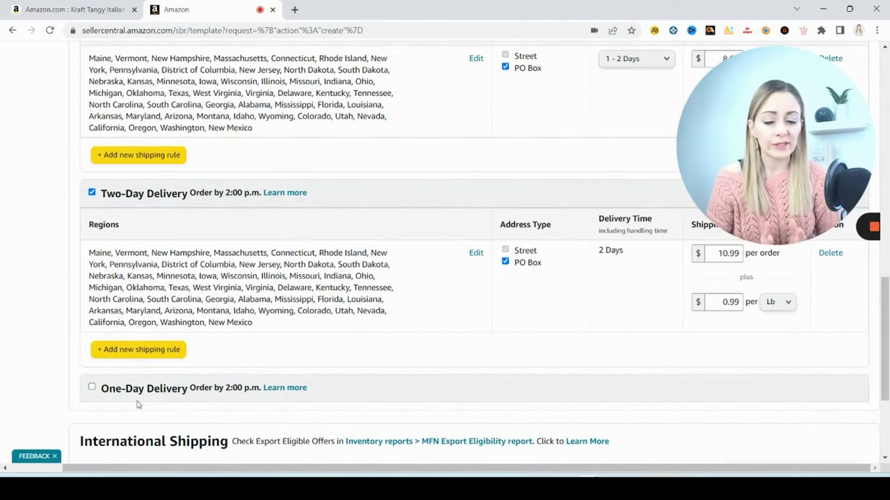
click(92, 388)
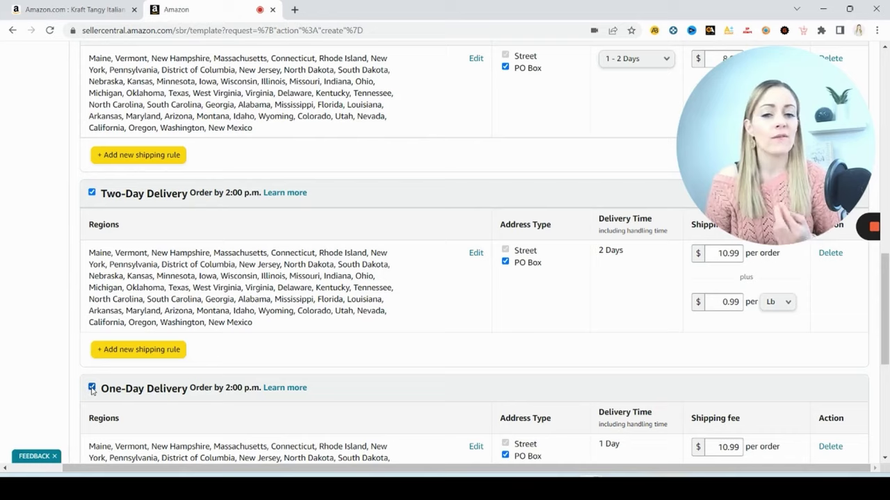
scroll(91, 391, down, 1)
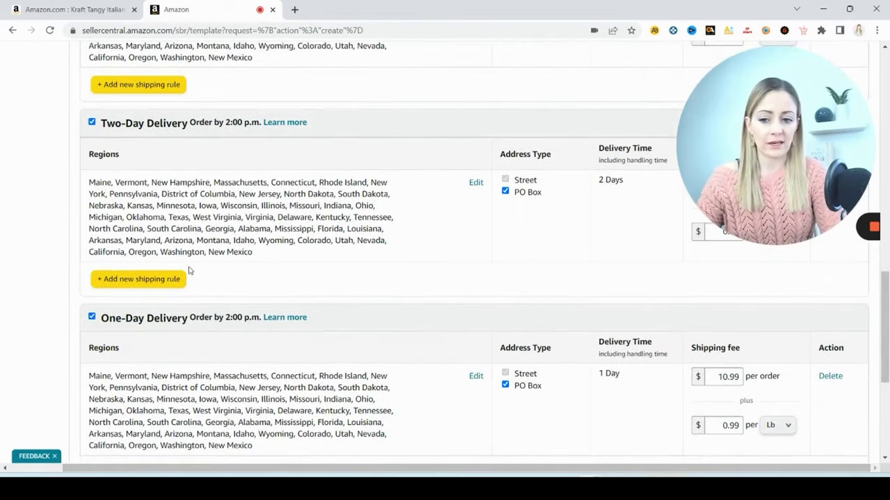
click(92, 316)
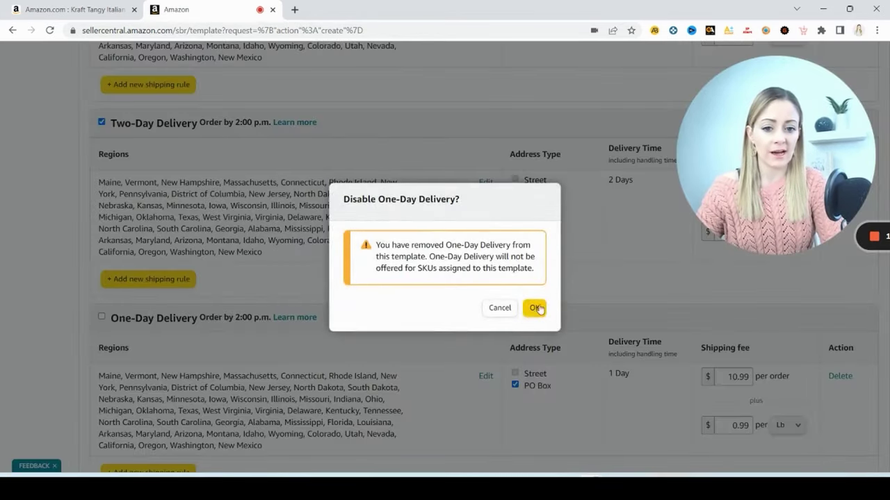
click(533, 308)
scroll(526, 417, down, 2)
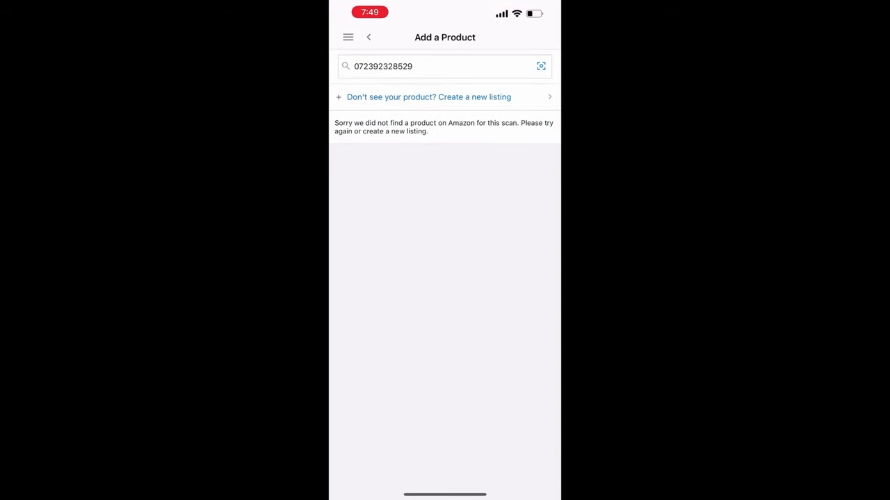
In the Amazon Seller mobile app, scan the product and open the Propack 3.25 Oz 200 Sets souffle cups listing.
click(541, 66)
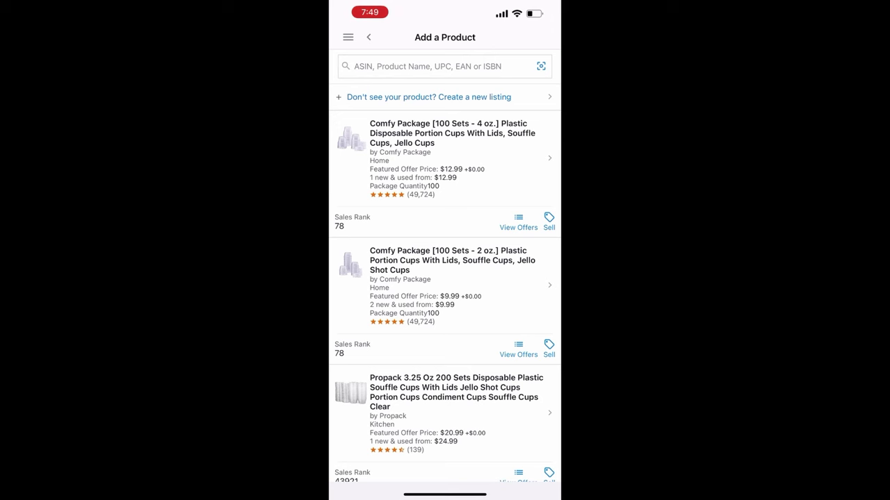
scroll(445, 284, down, 6)
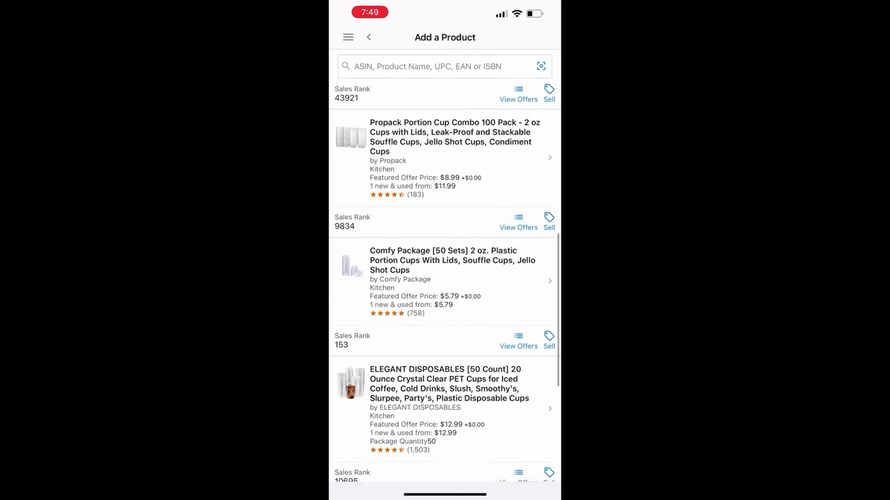
scroll(444, 284, up, 1)
scroll(445, 284, down, 6)
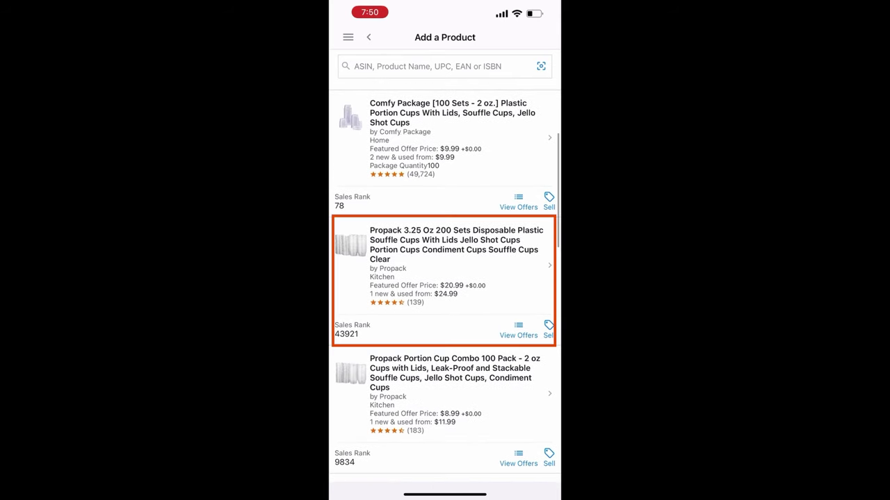
click(456, 245)
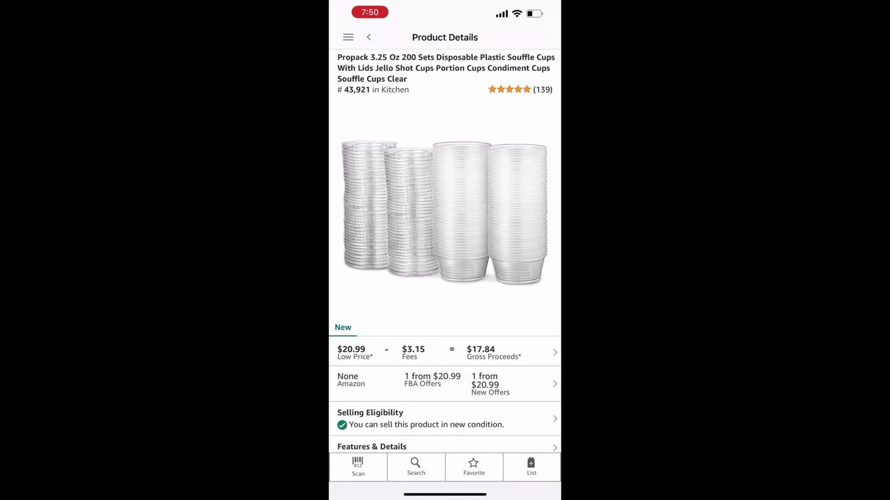
Open the revenue calculator for the Propack cups and change the program to Your fulfillment.
scroll(445, 250, down, 4)
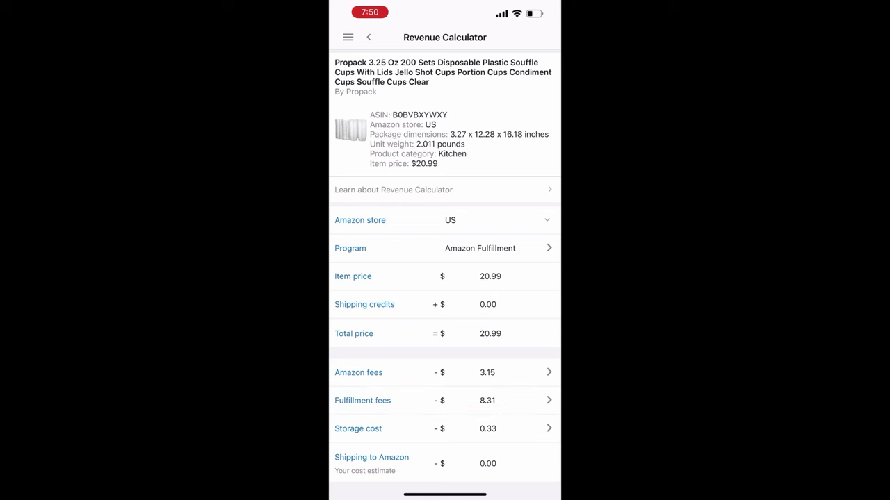
scroll(445, 260, down, 3)
scroll(445, 264, up, 3)
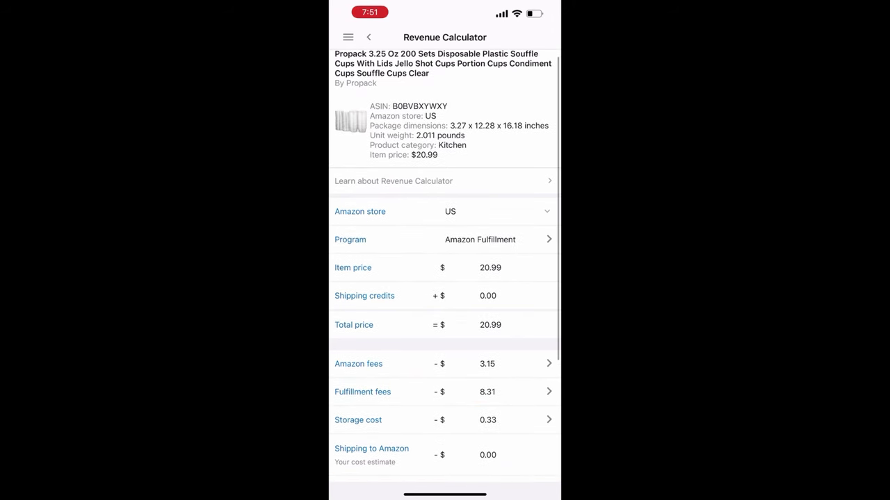
click(486, 239)
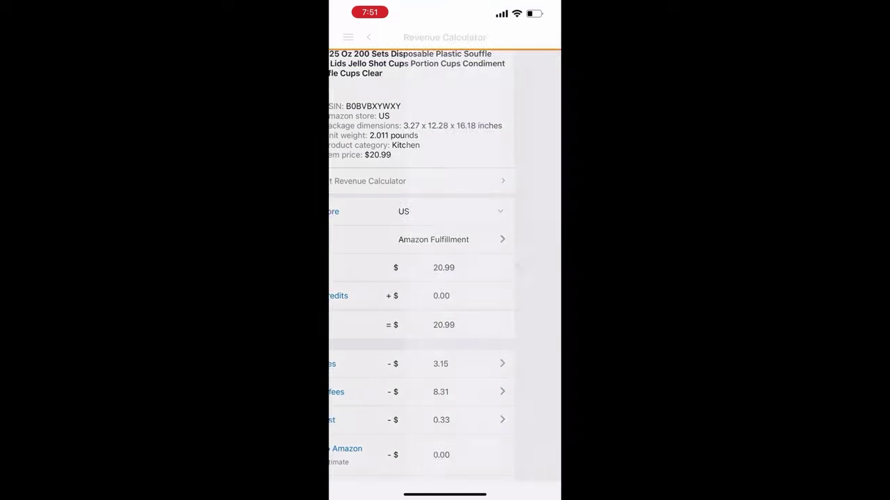
click(445, 229)
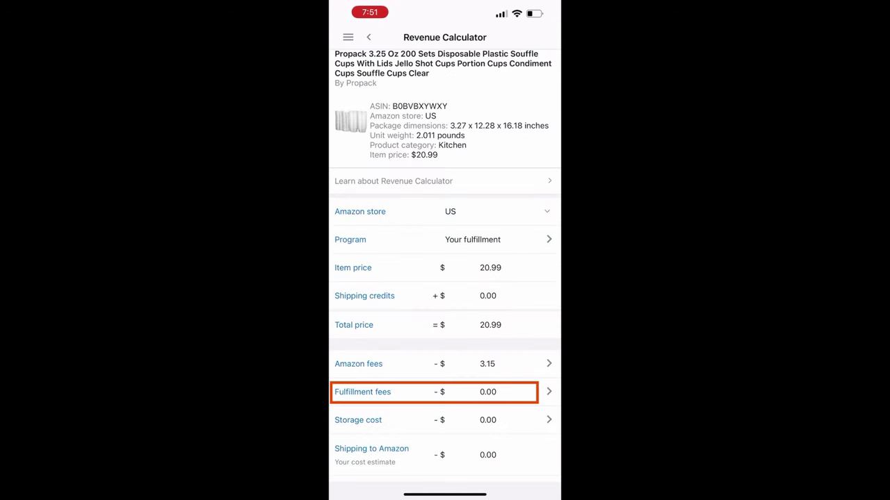
Set the cost of purchase to $12.00, review the estimate, and return to the product details.
click(486, 490)
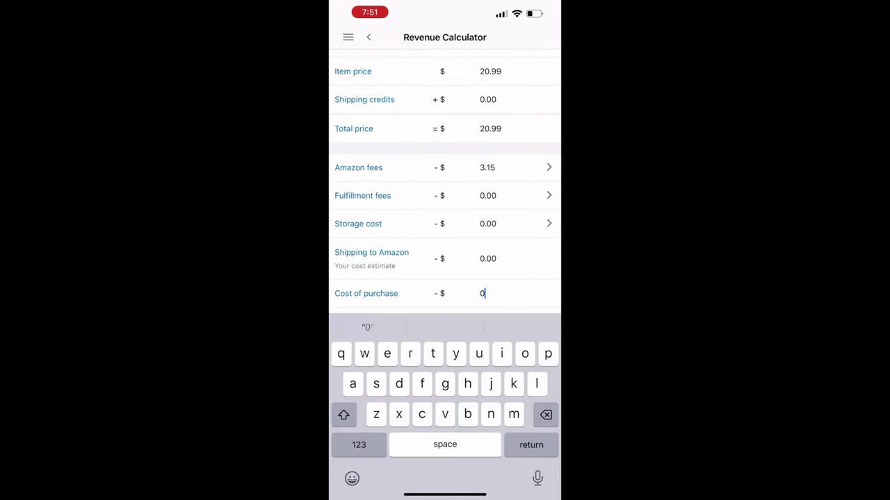
key(BackSpace)
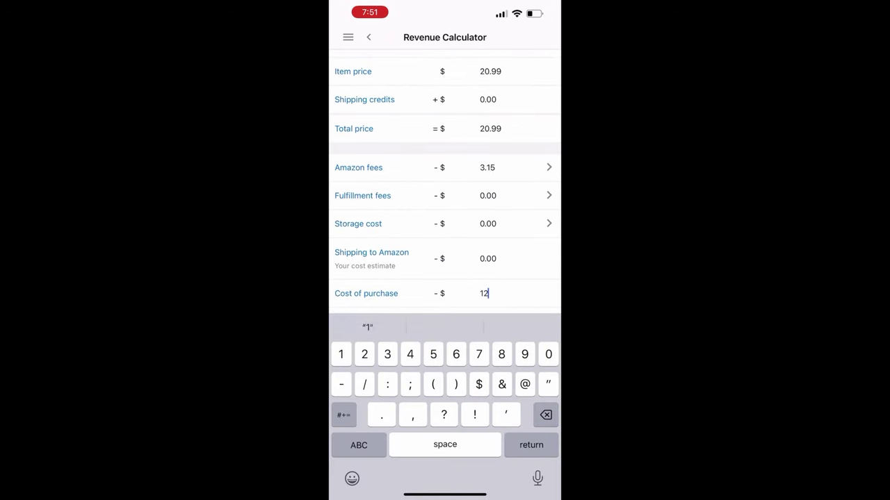
text(12.00)
key(Return)
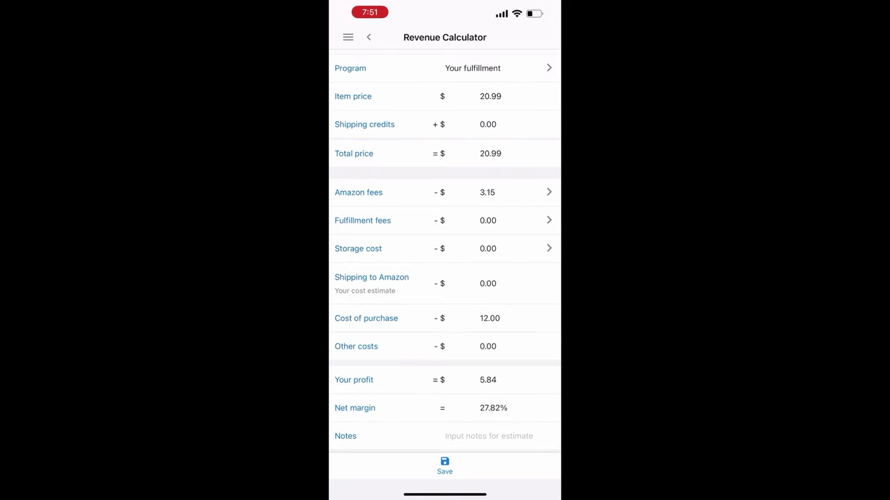
scroll(444, 264, up, 5)
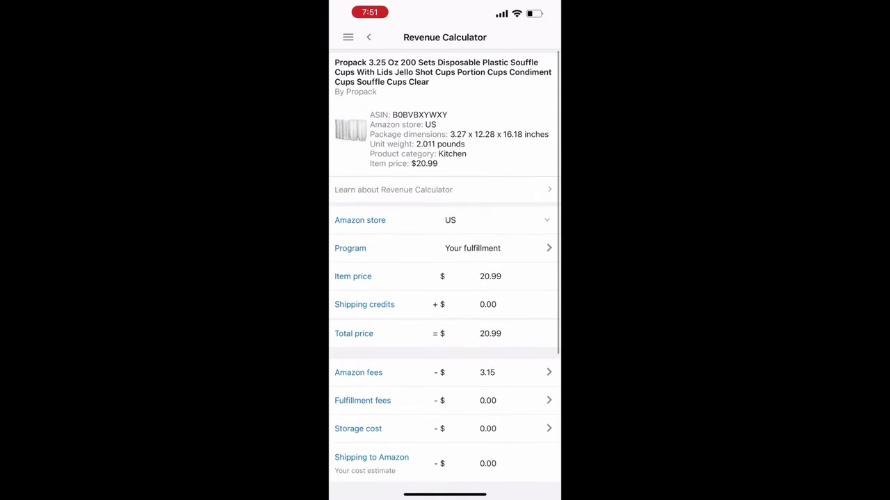
click(368, 37)
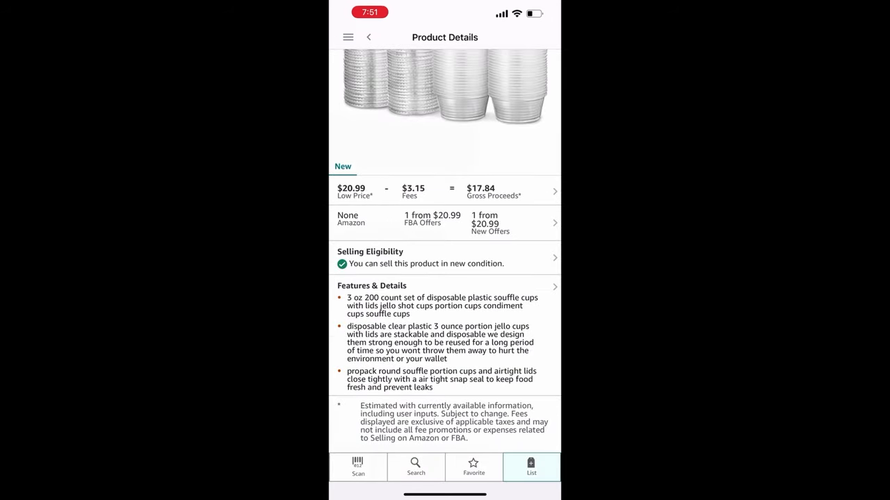
Start an offer for the Propack cups with a quantity of 10 and a price of $12.00.
click(531, 467)
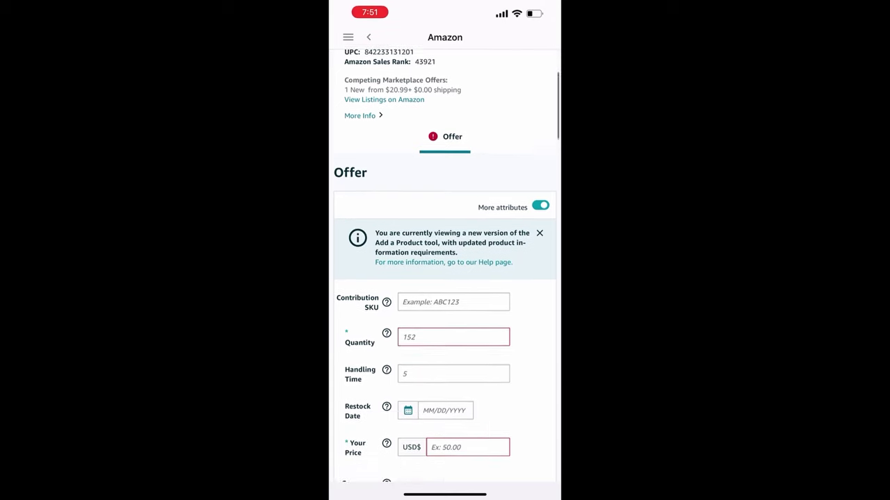
click(453, 338)
text(10)
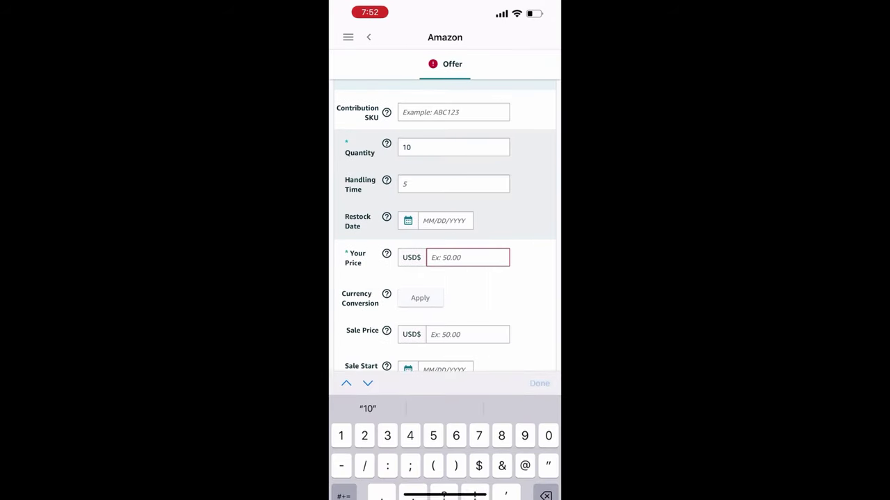
click(467, 257)
click(360, 449)
text(12)
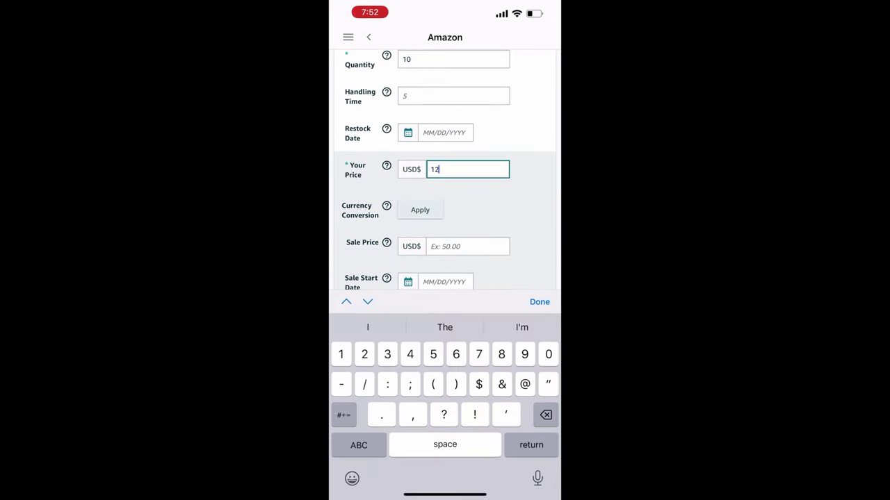
click(539, 302)
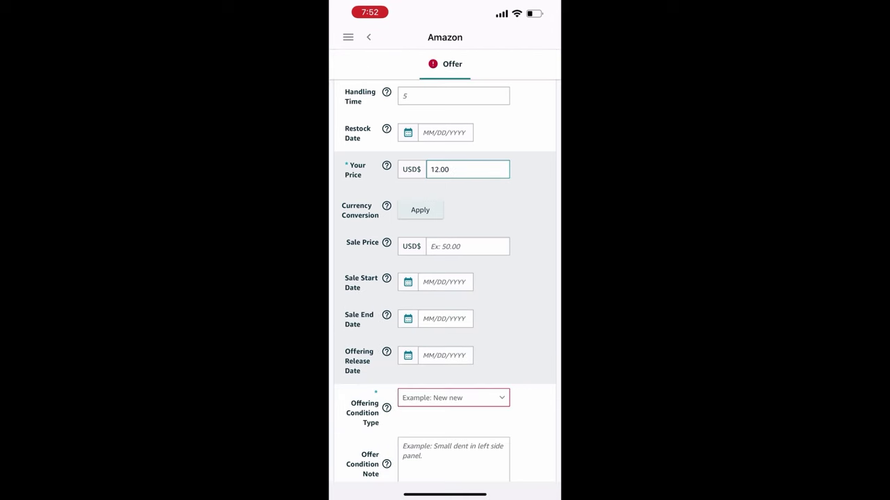
Set the offer's sale price to $21.00 and its condition type to New.
click(467, 246)
click(359, 445)
text(21.00)
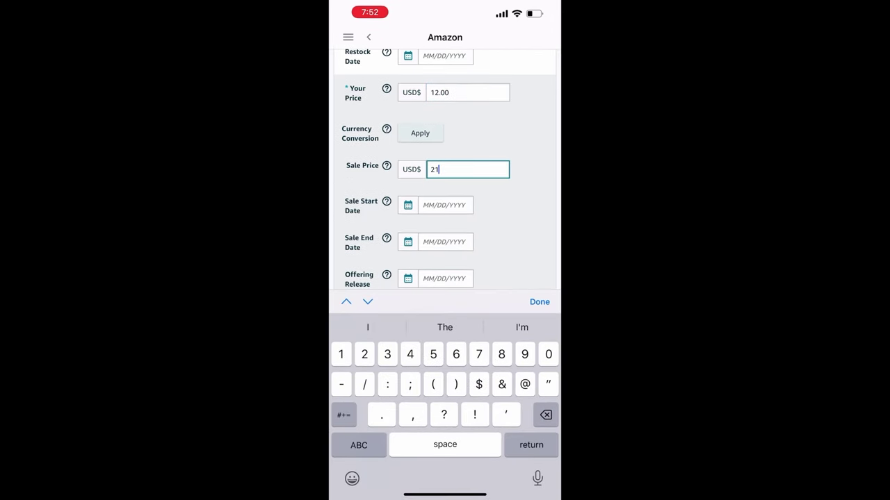
click(368, 302)
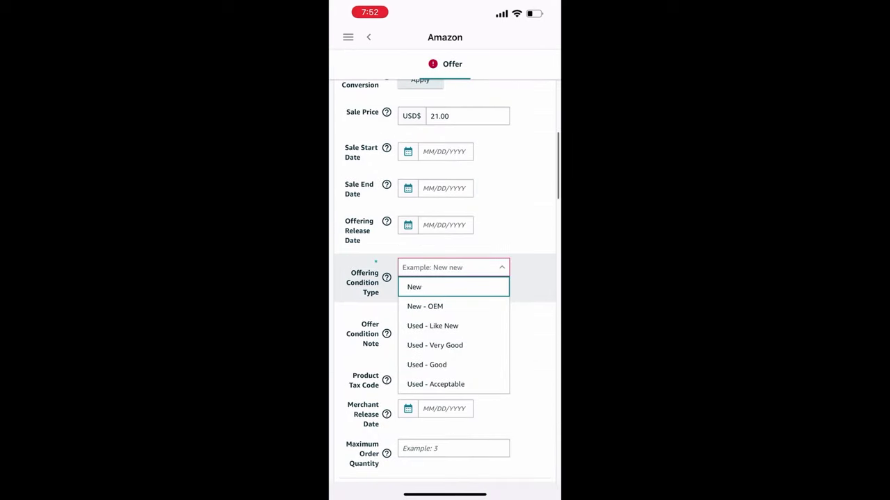
click(414, 286)
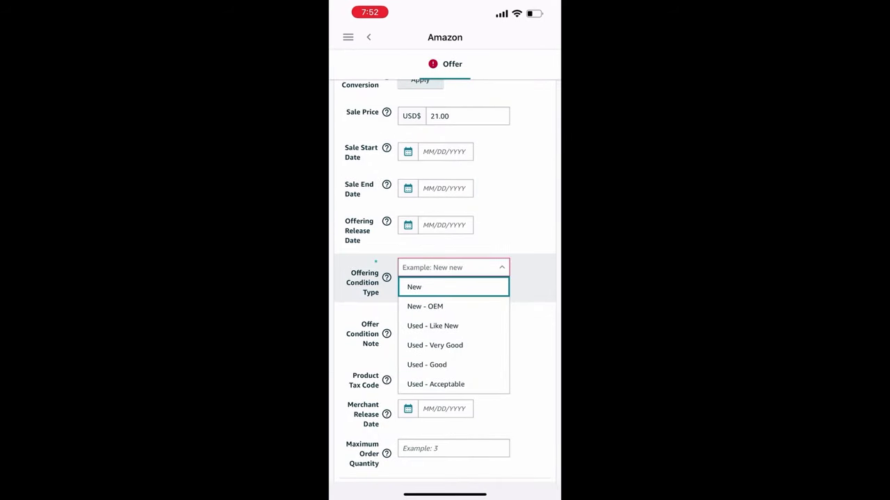
Choose merchant-fulfilled shipping for the offer and review the other marketplaces through the end of the form.
scroll(445, 278, down, 10)
click(419, 141)
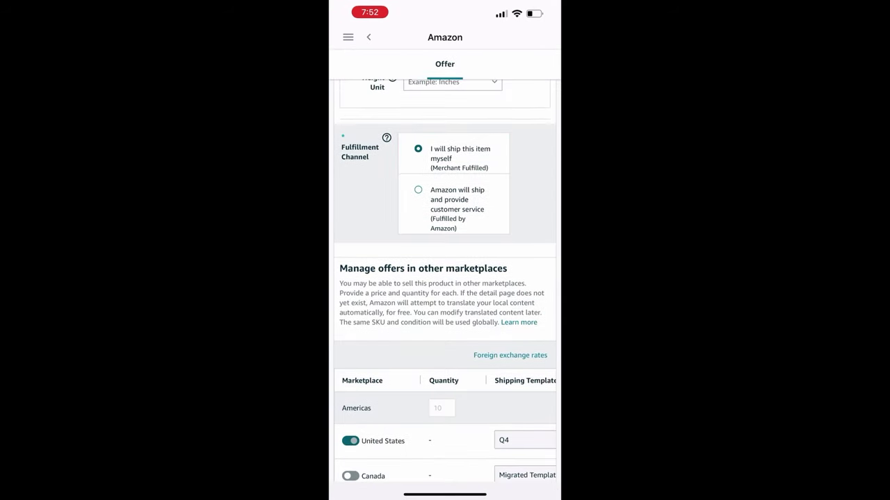
scroll(445, 278, down, 7)
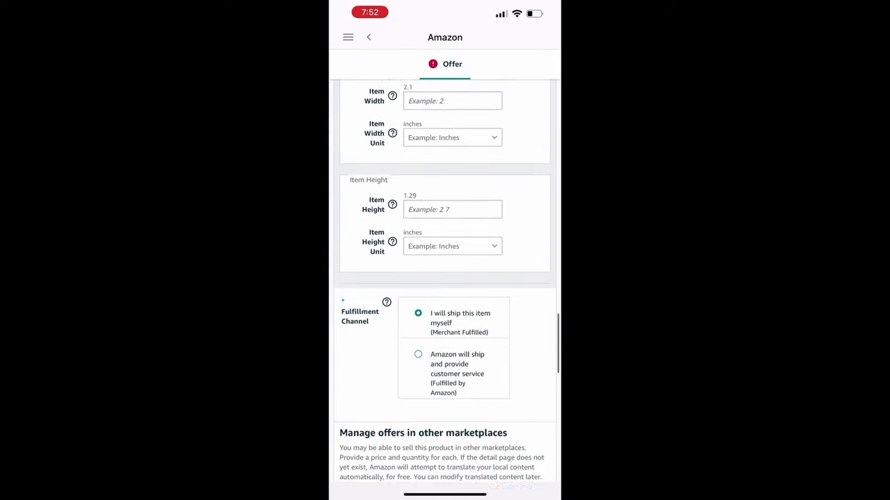
scroll(445, 278, down, 2)
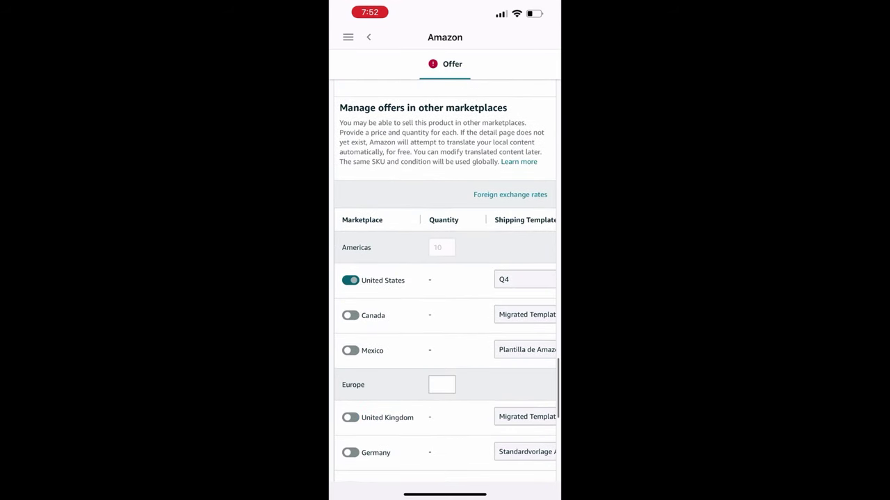
scroll(444, 278, down, 10)
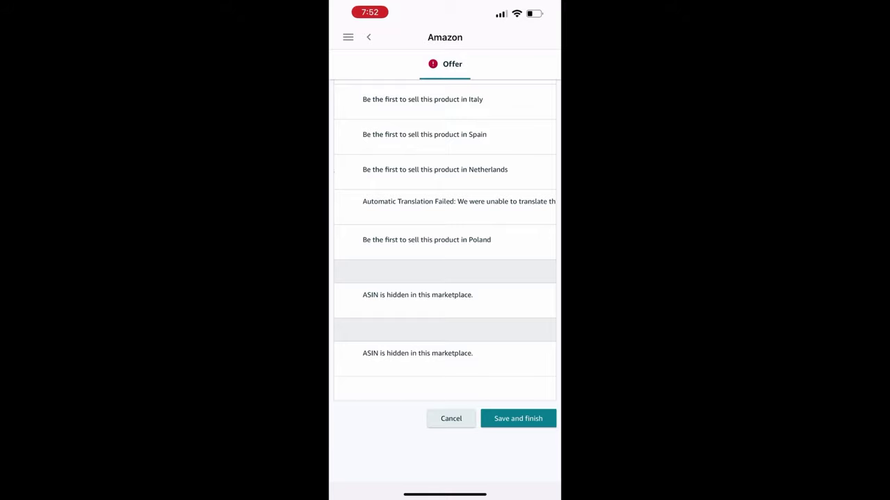